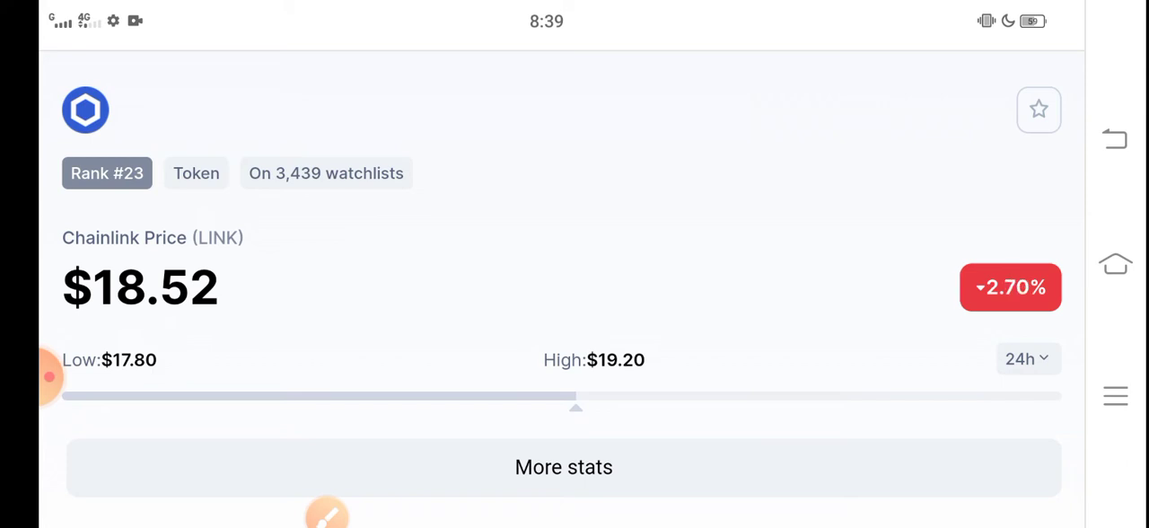
# Draw red arrows pointing at the 24h High $19.20 and Low $17.80.
pyautogui.click(327, 514)
pyautogui.click(983, 439)
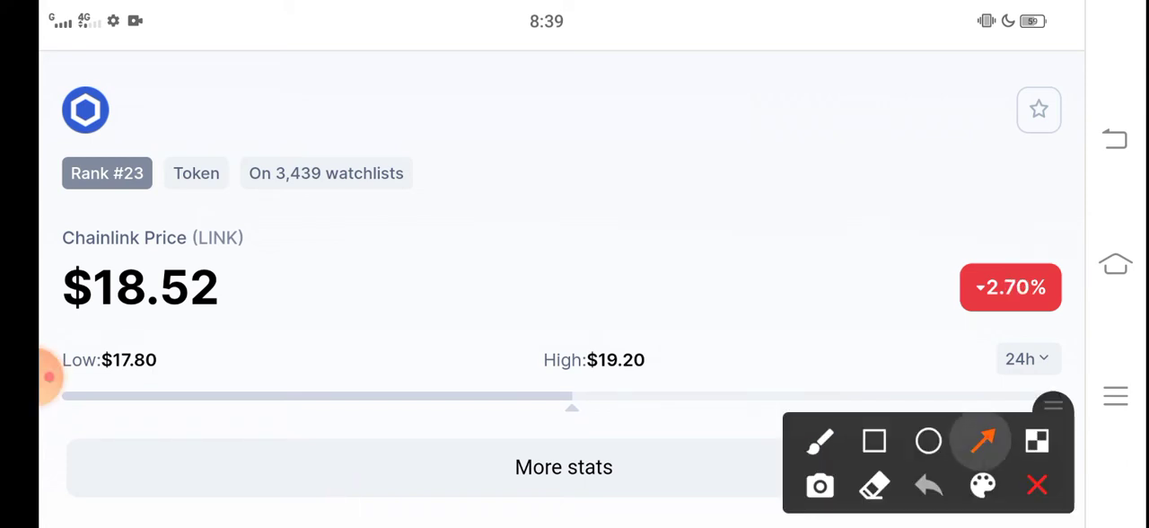
pyautogui.moveTo(704, 191); pyautogui.dragTo(619, 331)
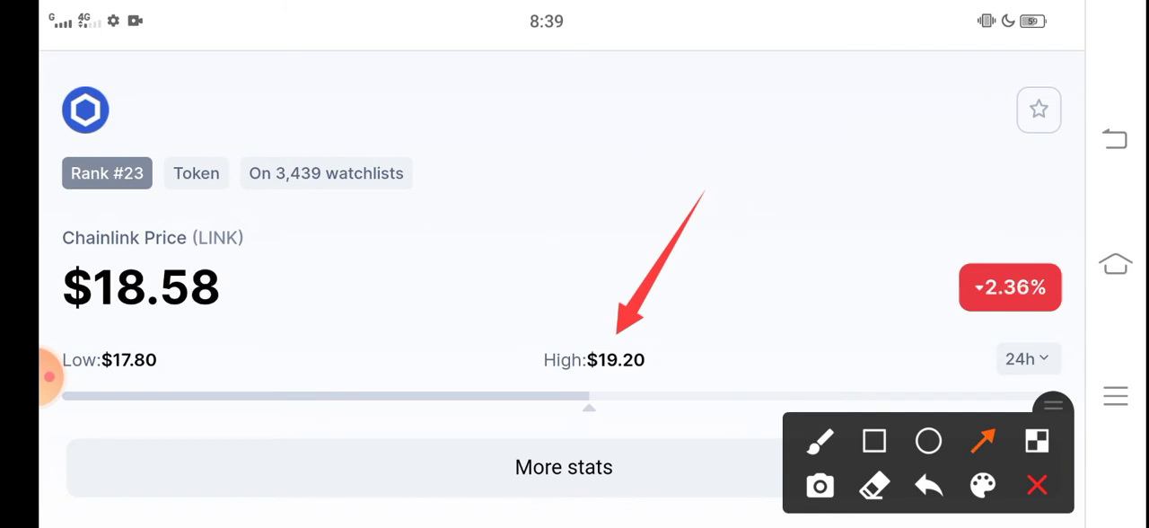
pyautogui.moveTo(287, 242); pyautogui.dragTo(180, 362)
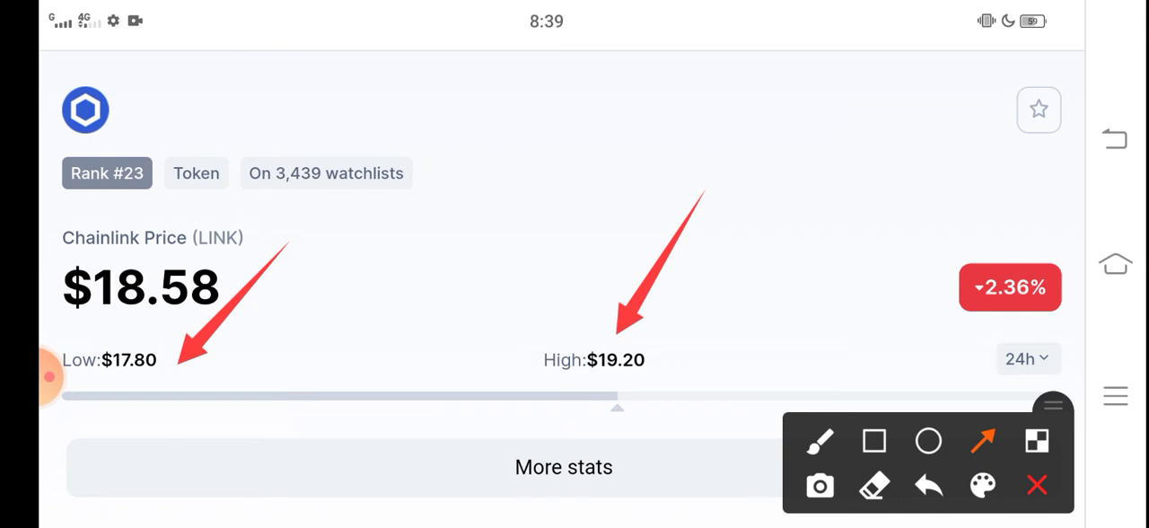
# Add arrows toward both ends of the range bar, then close and clear the drawing.
pyautogui.moveTo(131, 502); pyautogui.dragTo(121, 392)
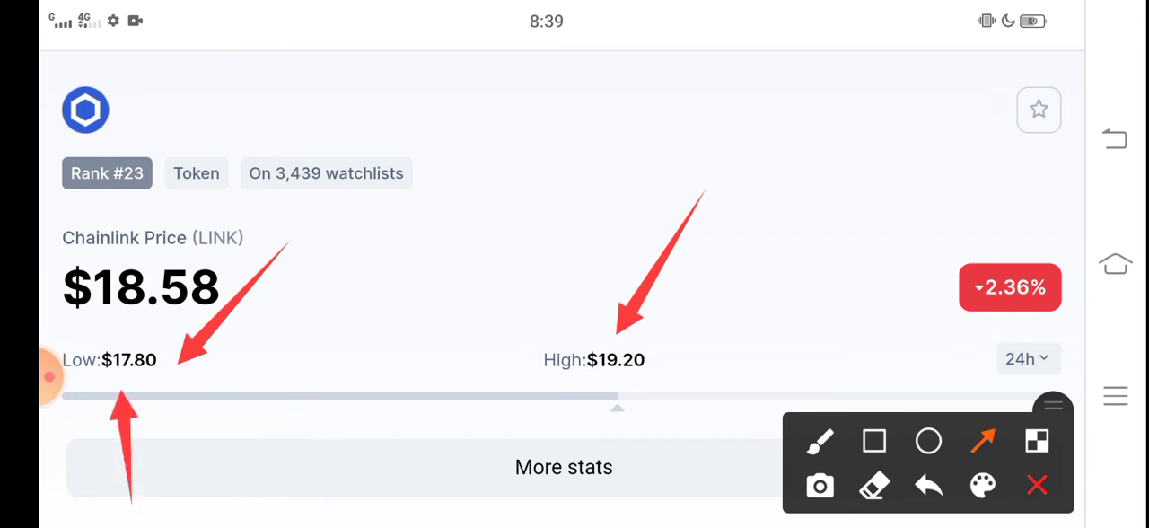
pyautogui.moveTo(492, 465); pyautogui.dragTo(574, 382)
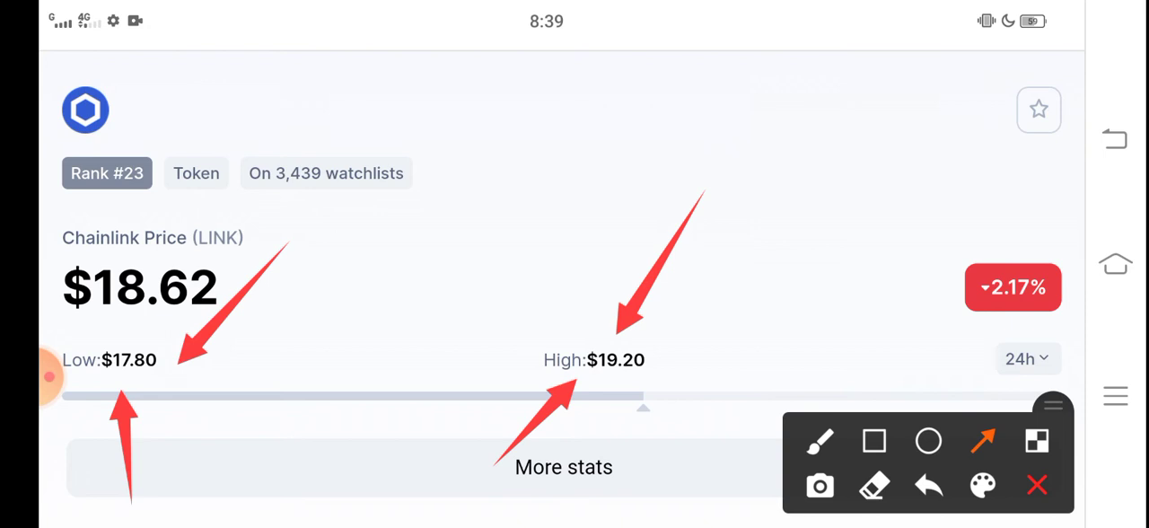
pyautogui.click(1037, 485)
pyautogui.scroll(-10, 564, 283)
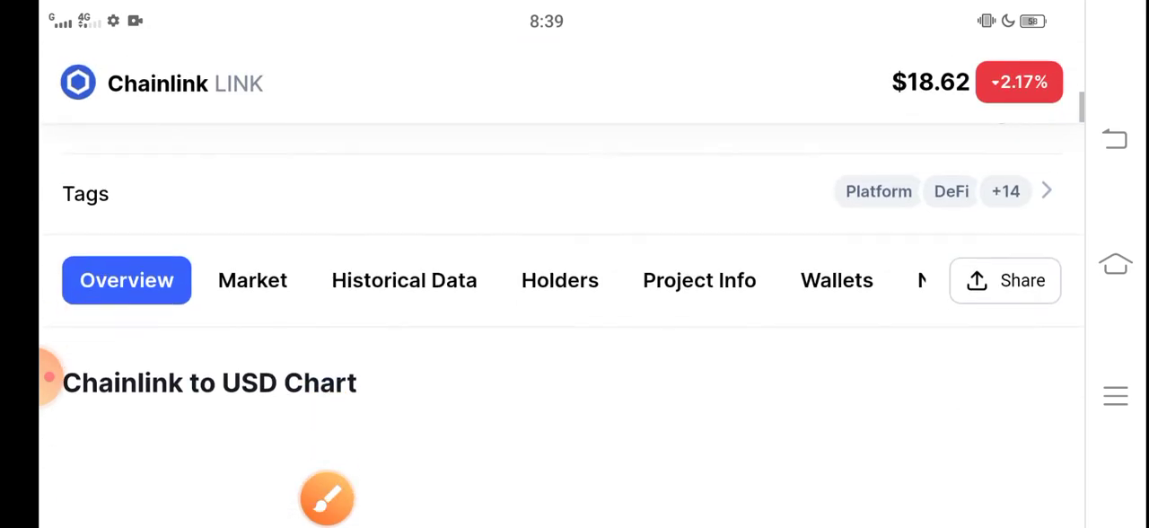
pyautogui.scroll(-5, 563, 359)
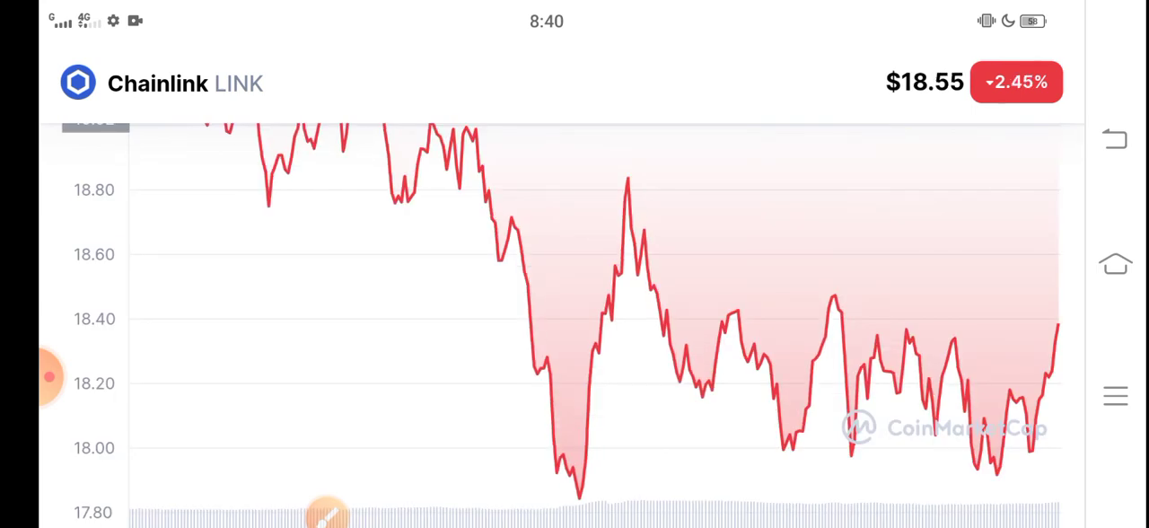
# Draw a red line over the chart's right end, circle the -2.45% badge, then clear both.
pyautogui.click(327, 496)
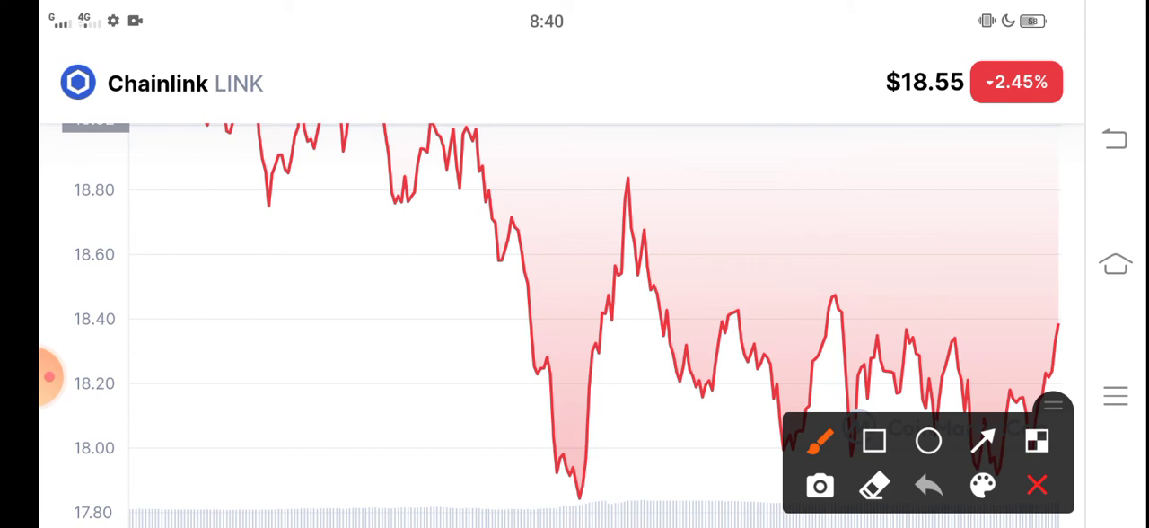
pyautogui.moveTo(1053, 405); pyautogui.dragTo(521, 419)
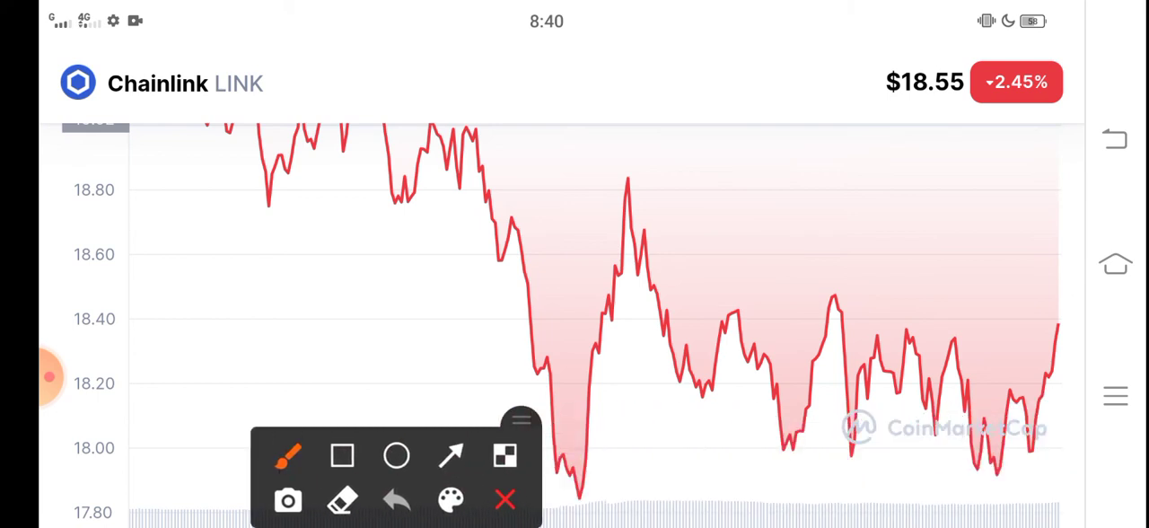
pyautogui.moveTo(917, 350); pyautogui.dragTo(1084, 328)
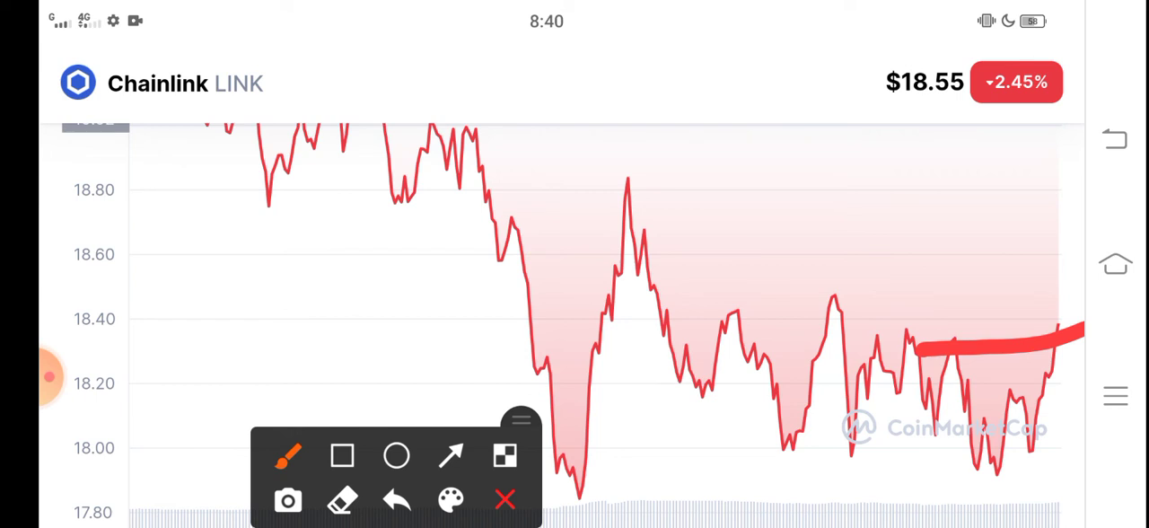
pyautogui.moveTo(1062, 56)
pyautogui.mouseDown()
pyautogui.moveTo(929, 89)
pyautogui.moveTo(1081, 125)
pyautogui.moveTo(1068, 69)
pyautogui.mouseUp()
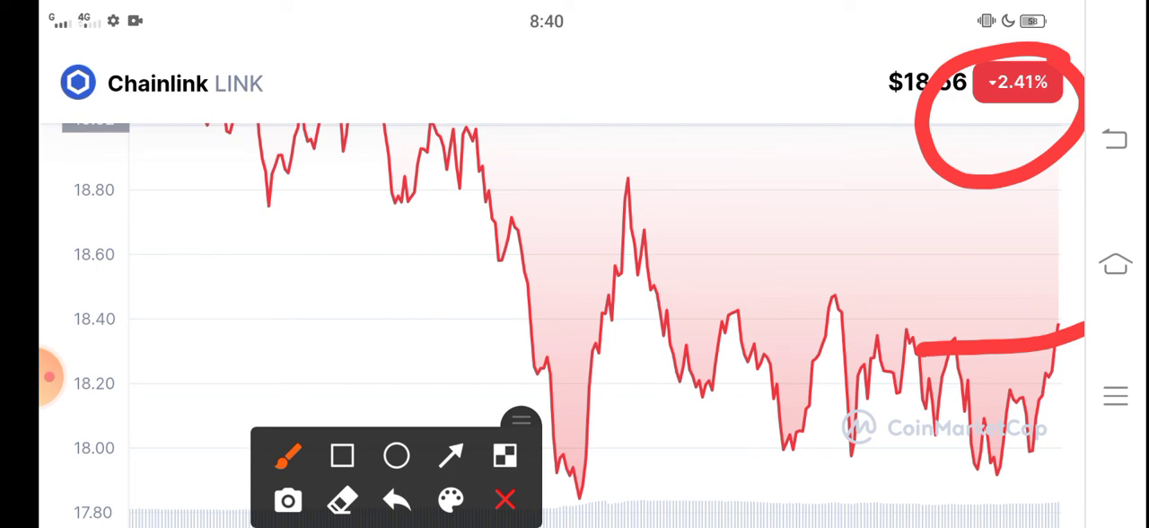
pyautogui.click(505, 499)
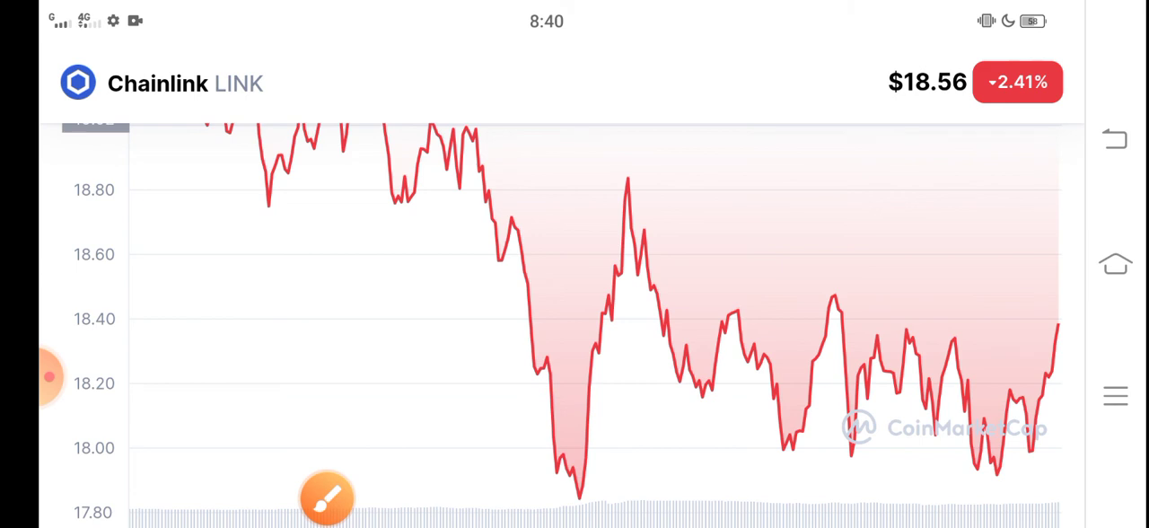
pyautogui.moveTo(49, 377)
pyautogui.mouseDown()
pyautogui.moveTo(96, 448)
pyautogui.moveTo(73, 492)
pyautogui.mouseUp()
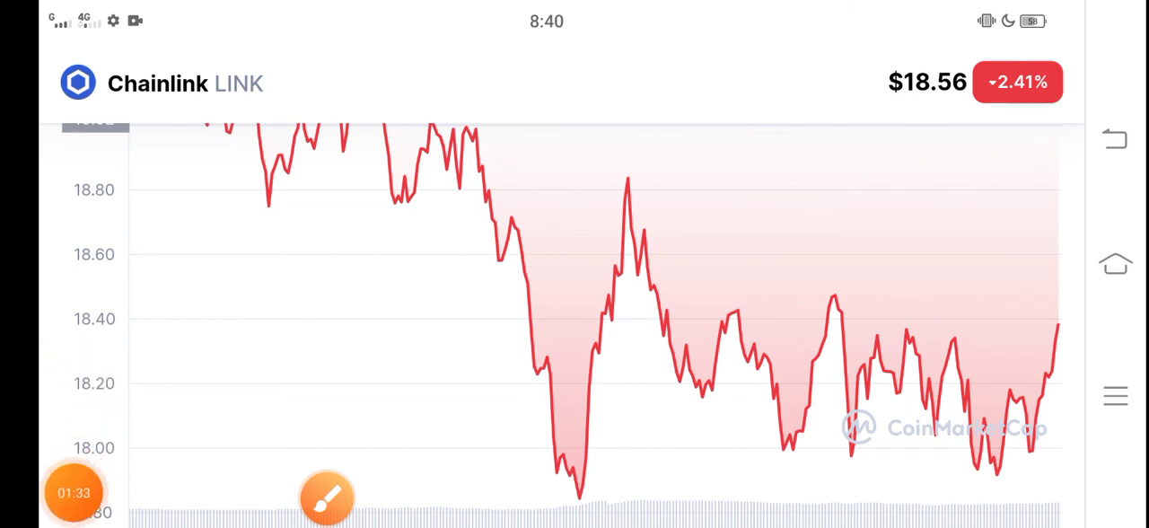